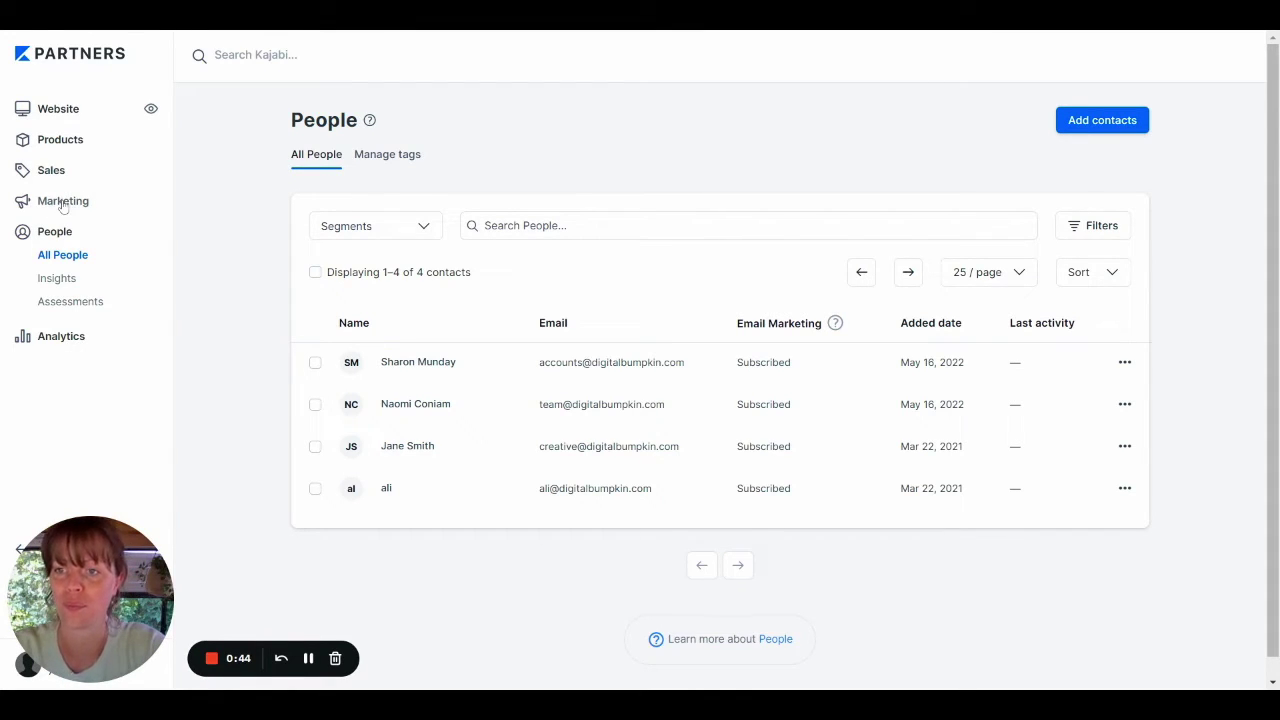
Start a new email campaign of the Email Broadcast type from the marketing area
{"action": "left_click", "coordinate": [62, 201]}
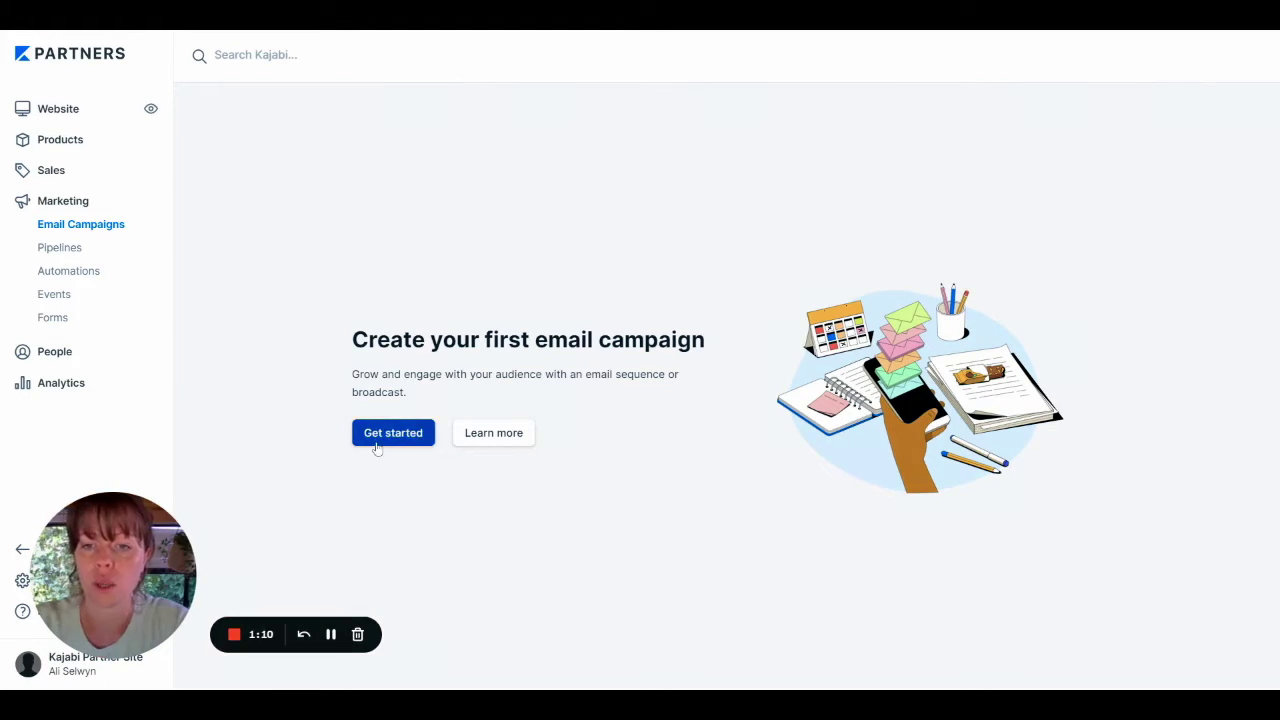
{"action": "left_click", "coordinate": [377, 449]}
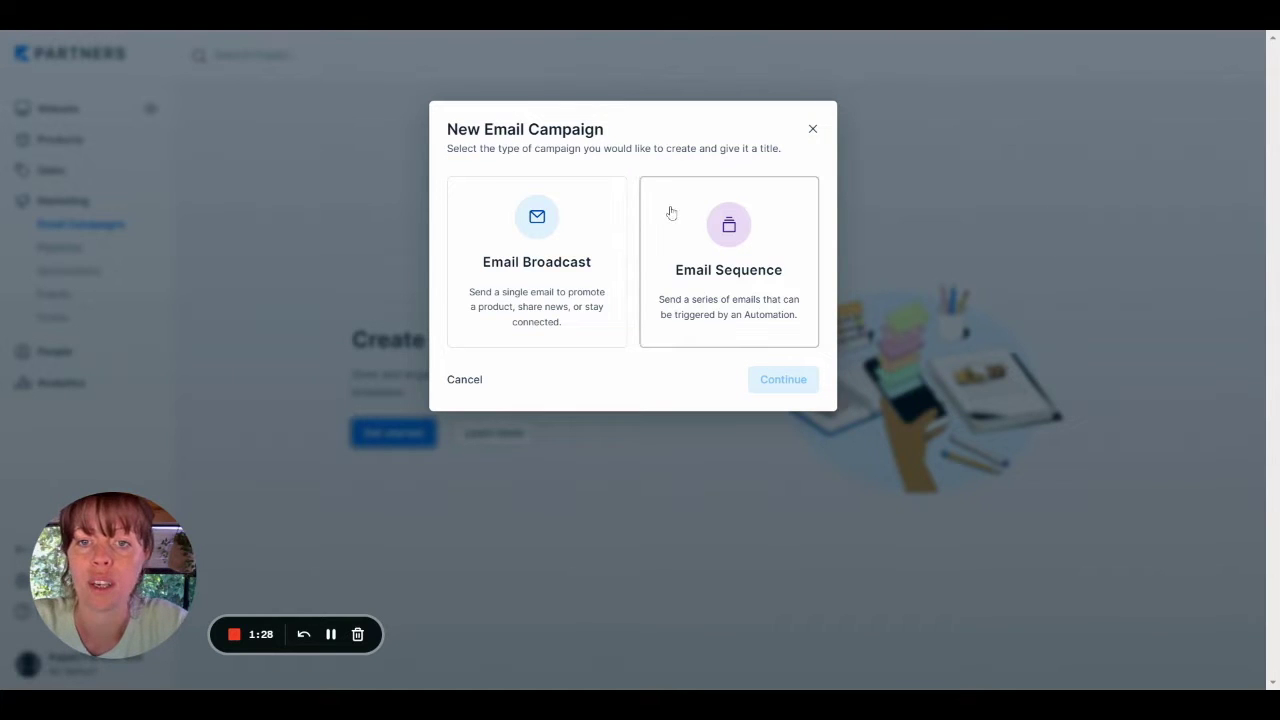
{"action": "left_click", "coordinate": [555, 284]}
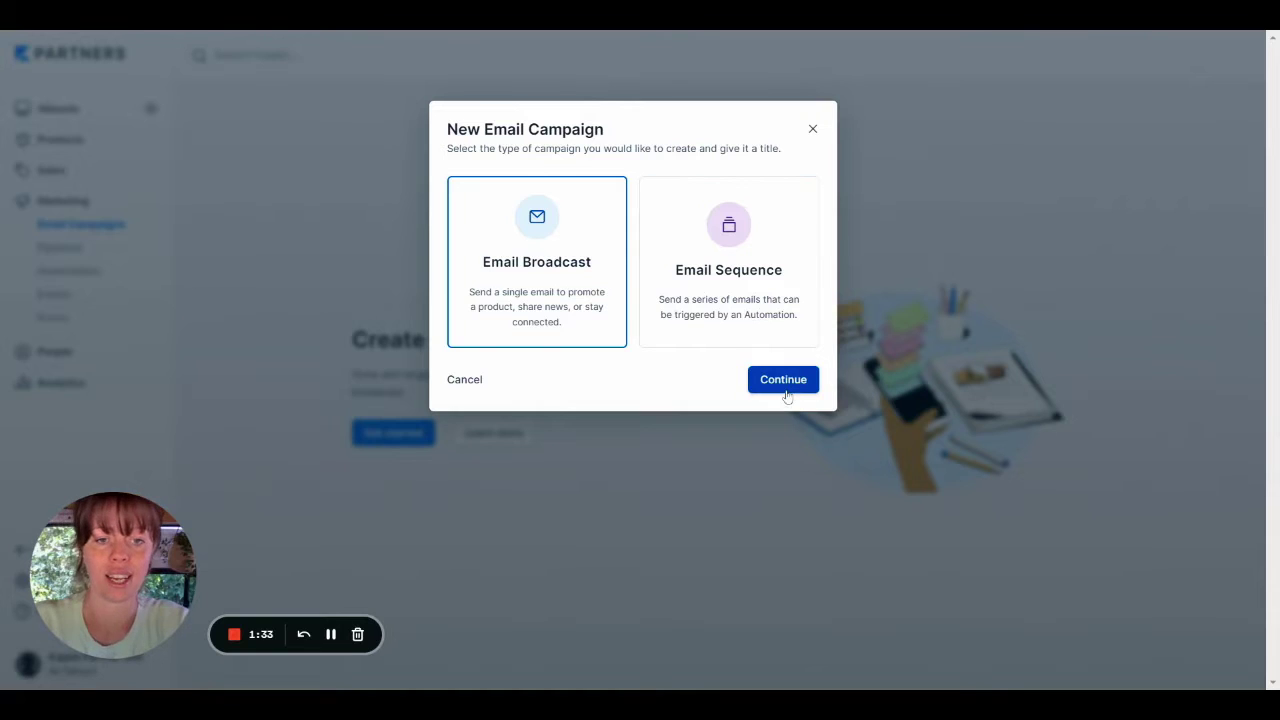
{"action": "left_click", "coordinate": [783, 380]}
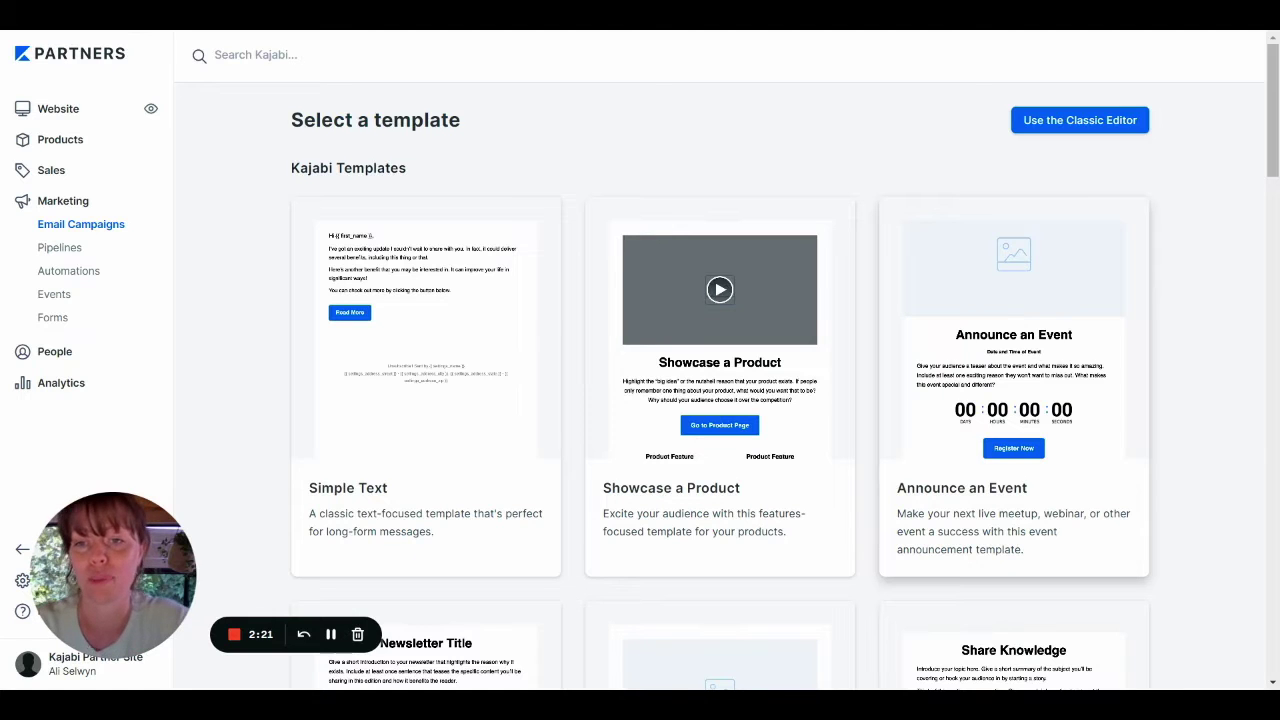
Create the broadcast from the Simple Text template with the title "05072022 - Audience Building"
{"action": "left_click", "coordinate": [355, 492]}
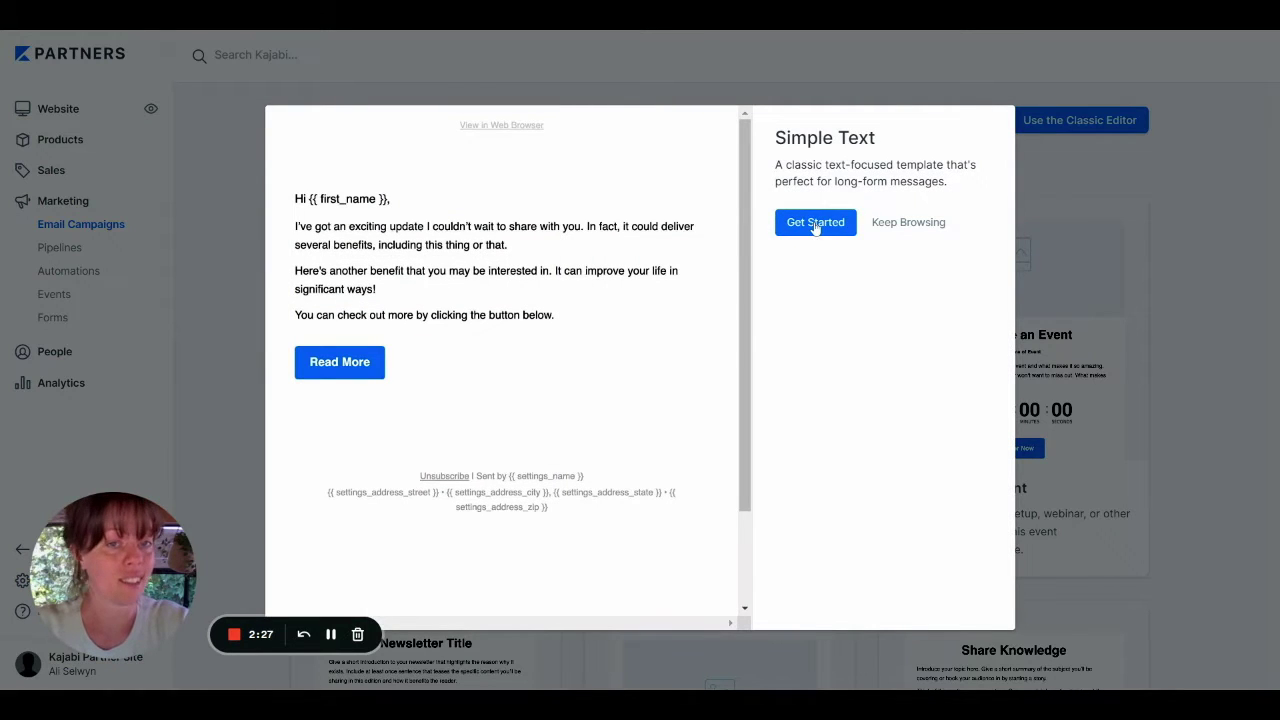
{"action": "left_click", "coordinate": [815, 222]}
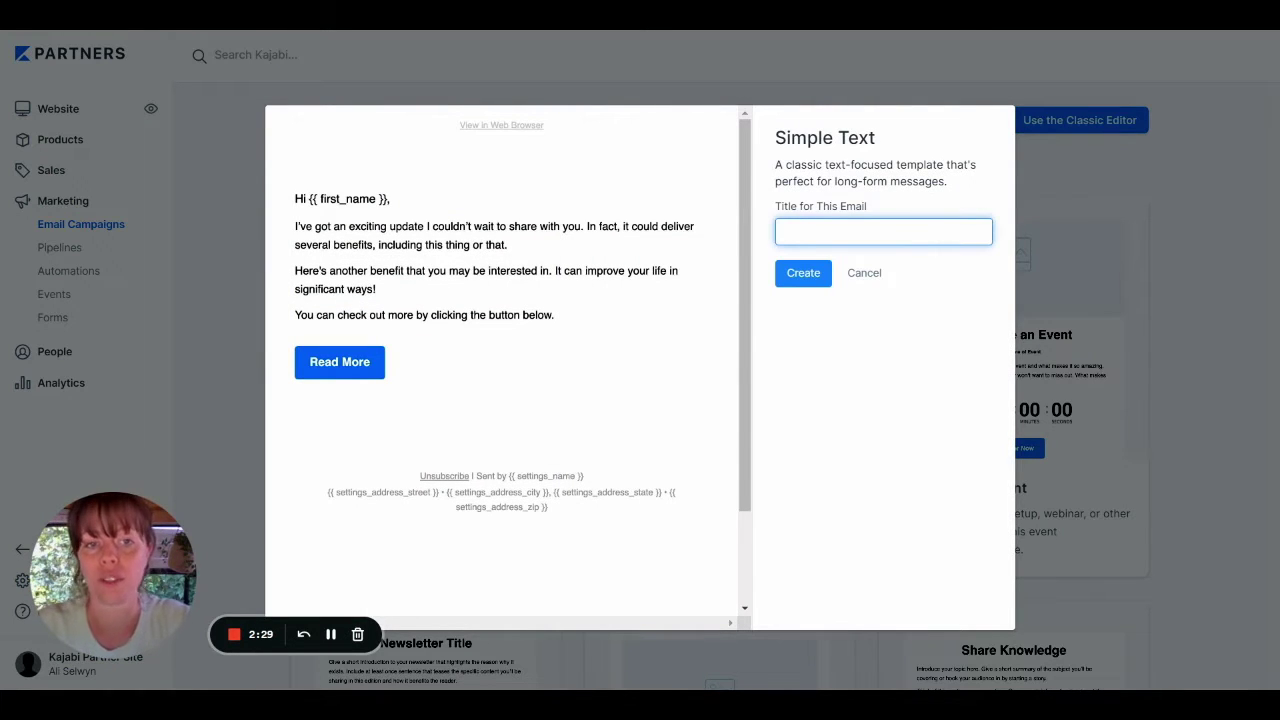
{"action": "left_click", "coordinate": [830, 416]}
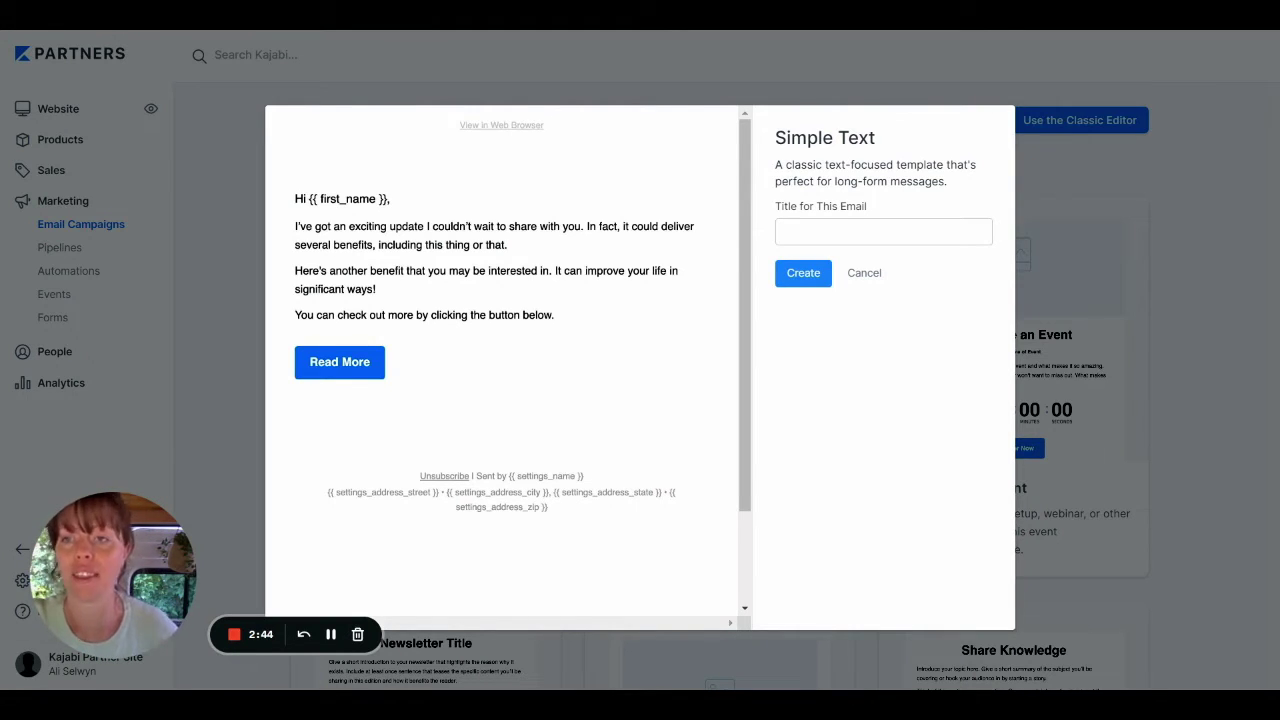
{"action": "left_click", "coordinate": [880, 231]}
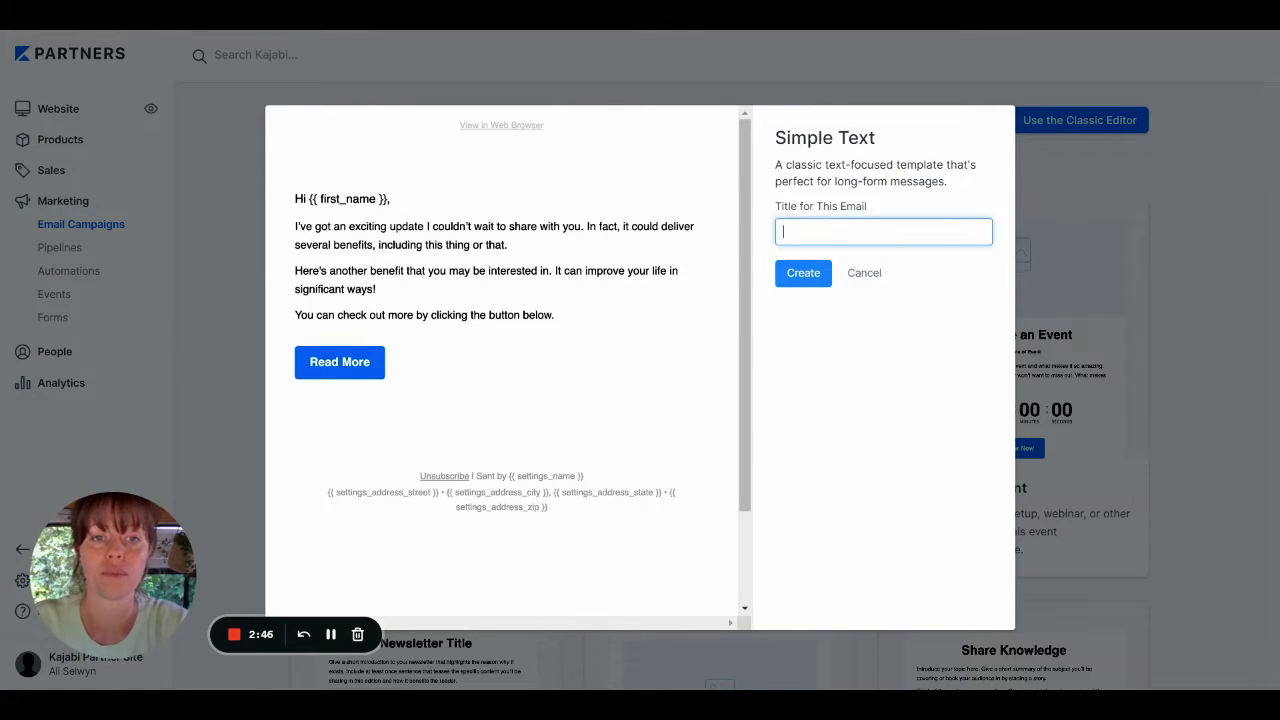
{"action": "type", "text": "07"}
{"action": "key", "text": "BackSpace"}
{"action": "type", "text": "5072022"}
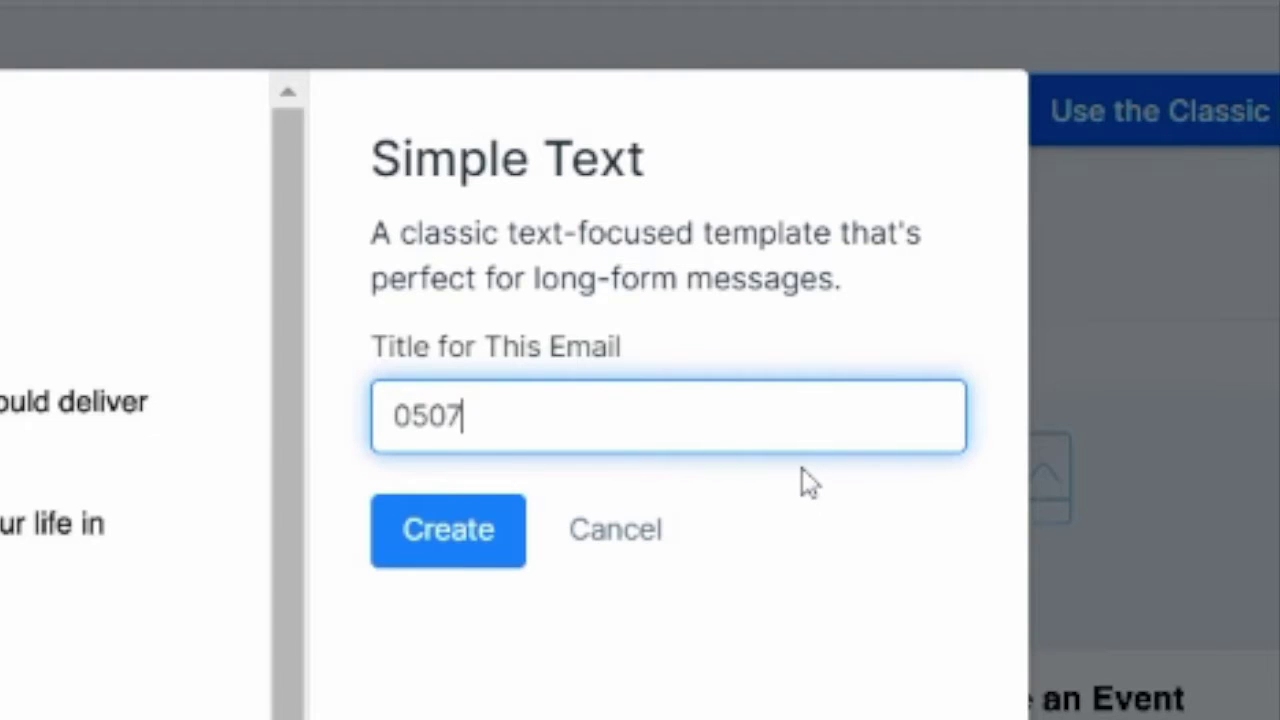
{"action": "type", "text": " - Audience Building"}
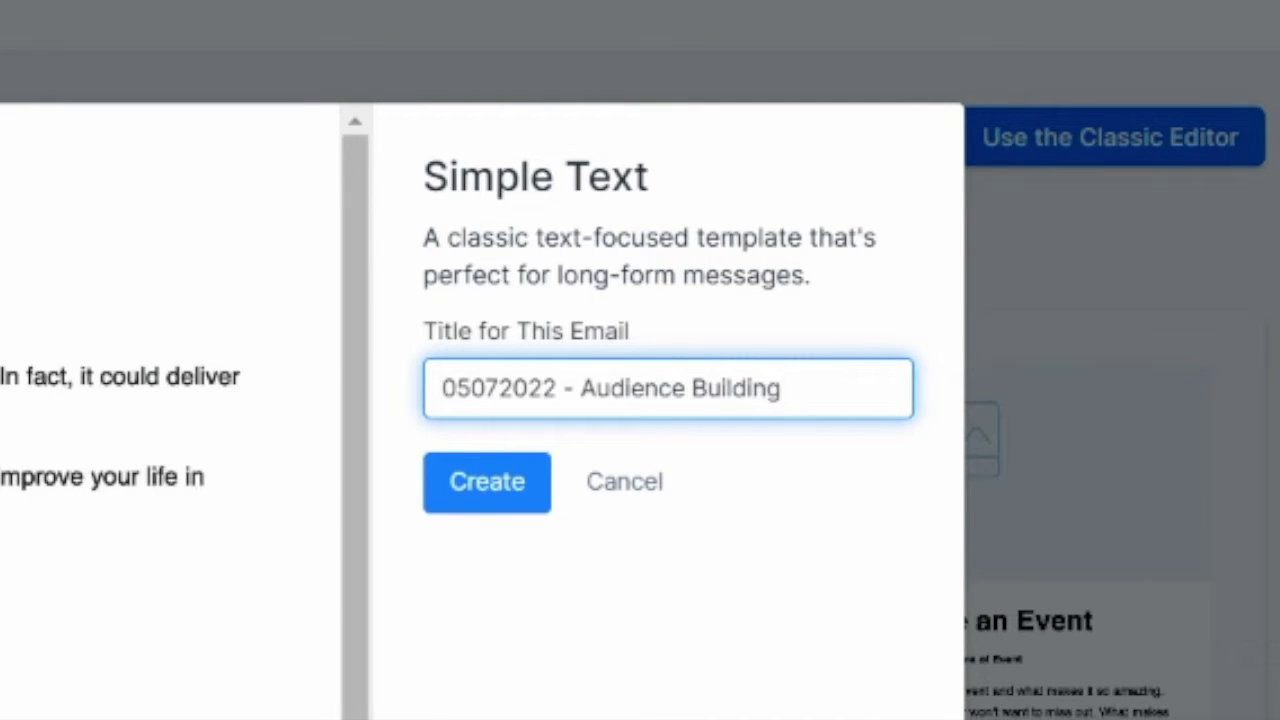
{"action": "left_click", "coordinate": [474, 491]}
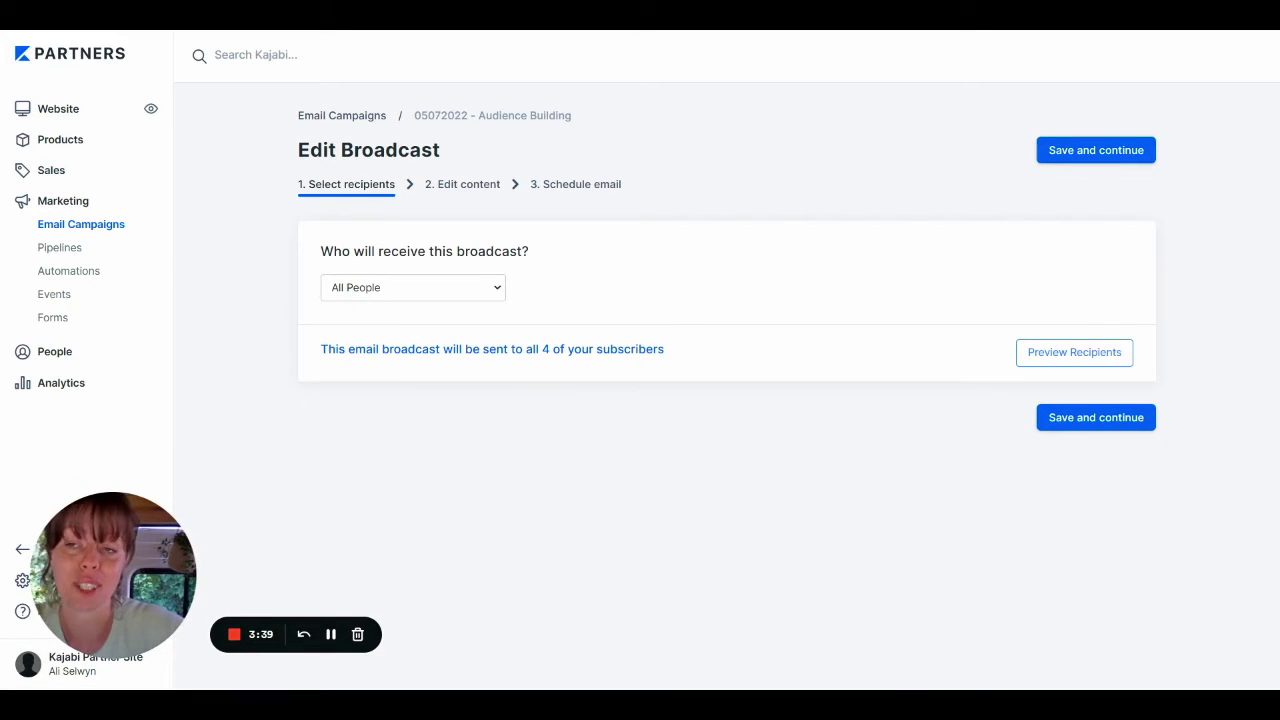
Set the broadcast recipients to Custom Segment without choosing a filter, and save to continue to the content stage
{"action": "left_click", "coordinate": [497, 290]}
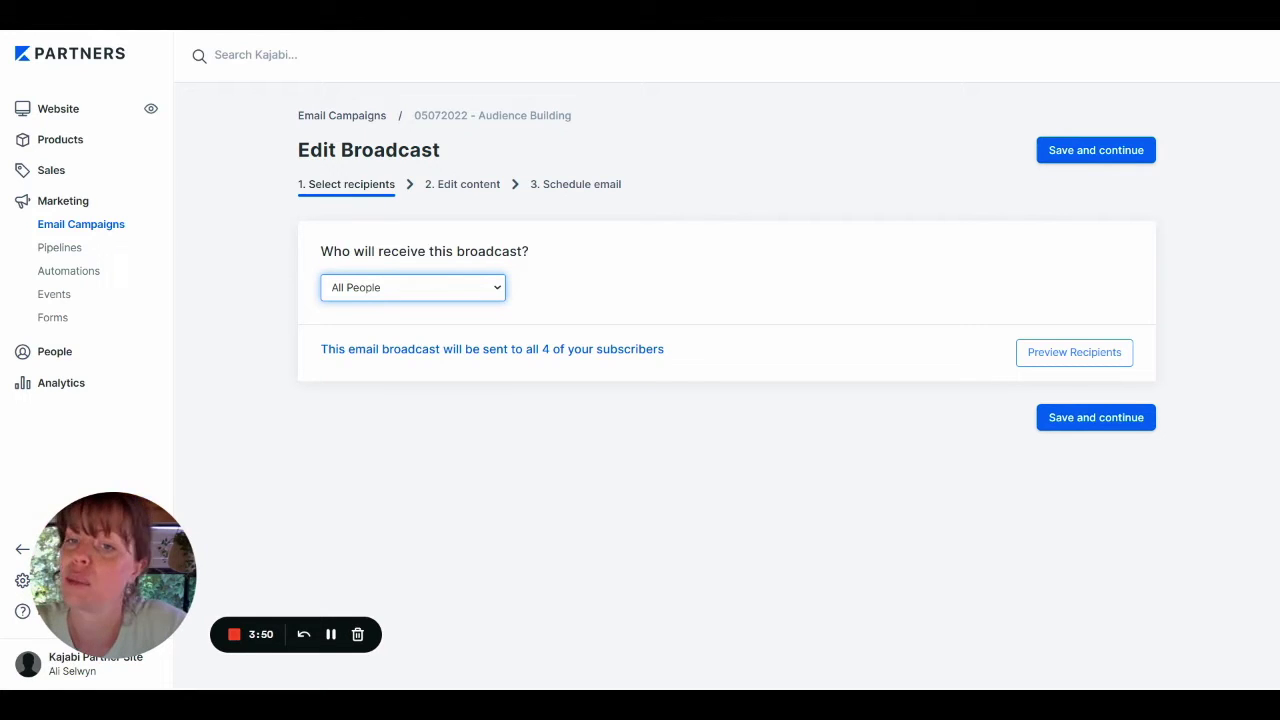
{"action": "key", "text": "Down"}
{"action": "left_click", "coordinate": [658, 288]}
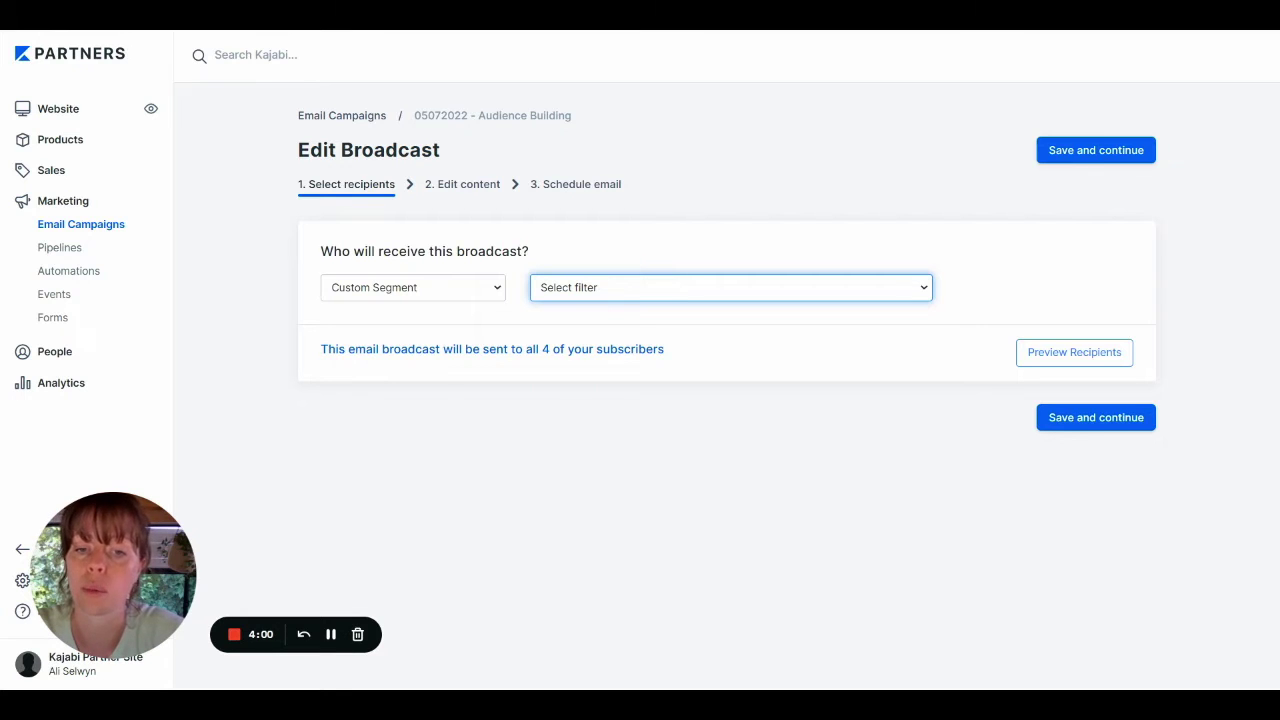
{"action": "left_click", "coordinate": [1026, 497]}
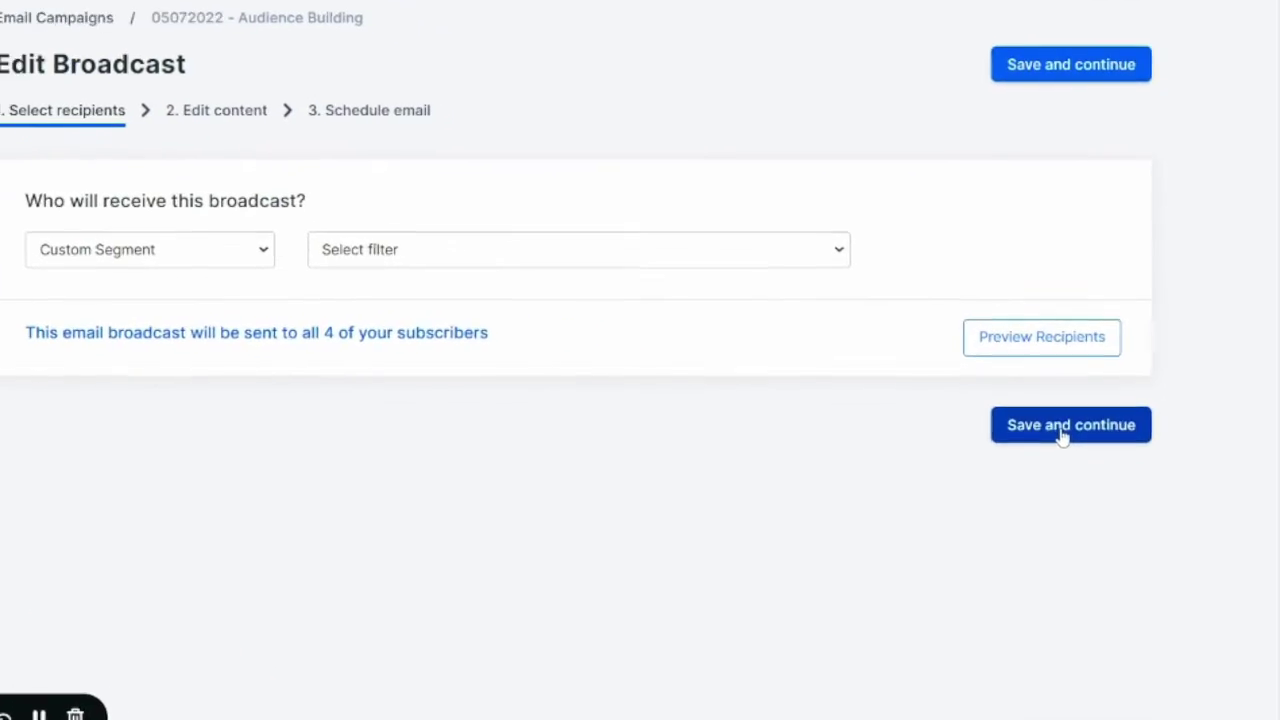
{"action": "left_click", "coordinate": [1061, 428]}
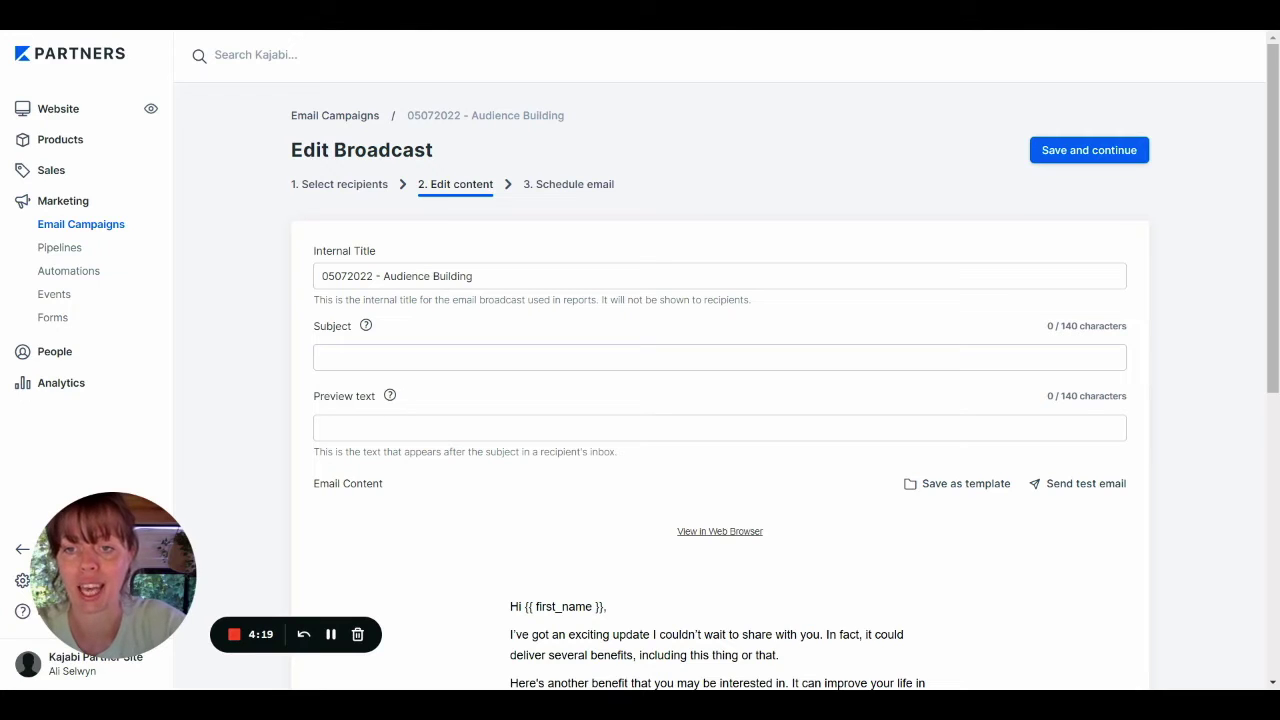
Leave the subject and preview text empty and open the broadcast's email content for editing
{"action": "left_click", "coordinate": [719, 357]}
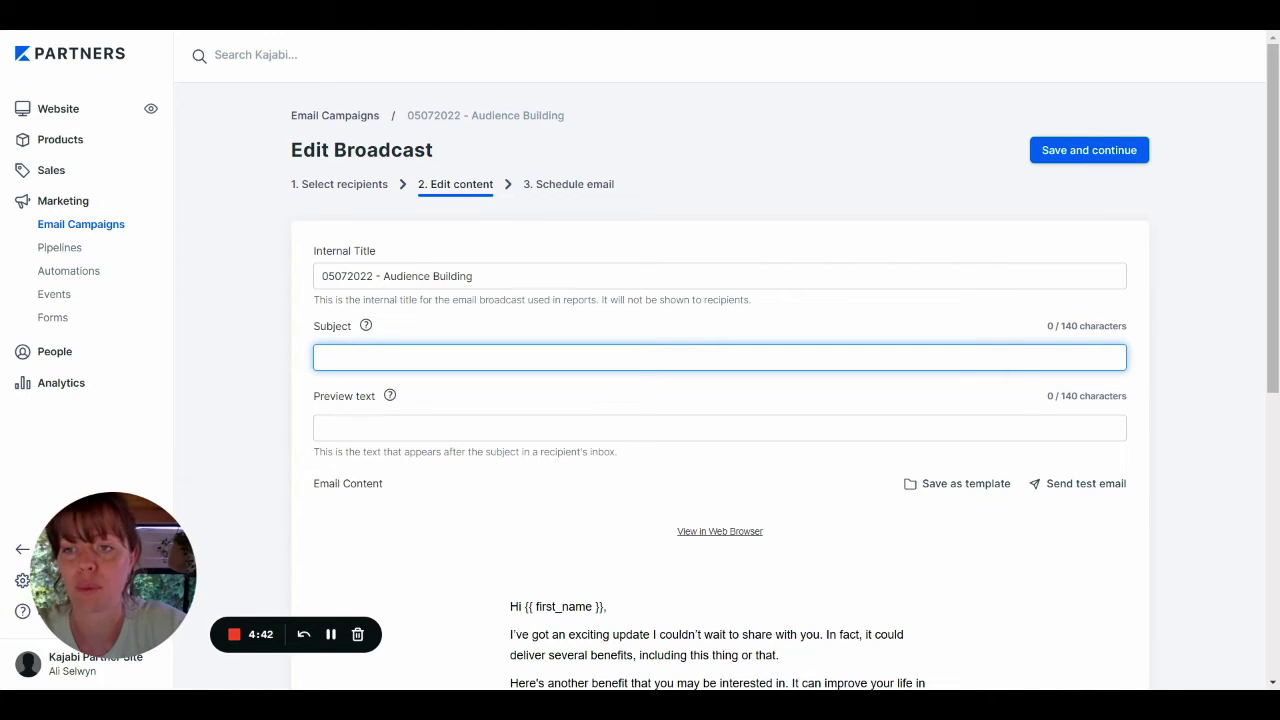
{"action": "left_click", "coordinate": [409, 491]}
{"action": "mouse_move", "coordinate": [663, 526]}
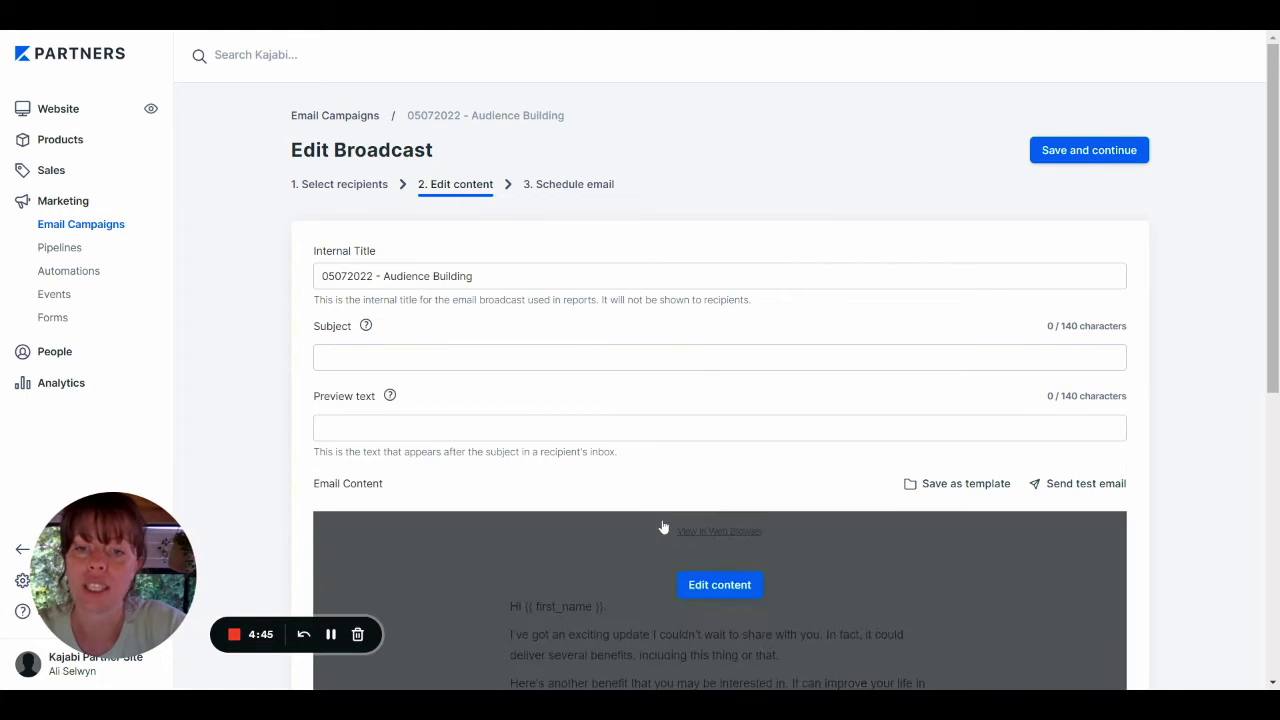
{"action": "scroll", "coordinate": [662, 527], "scroll_direction": "down", "scroll_amount": 2}
{"action": "scroll", "coordinate": [663, 526], "scroll_direction": "down", "scroll_amount": 1}
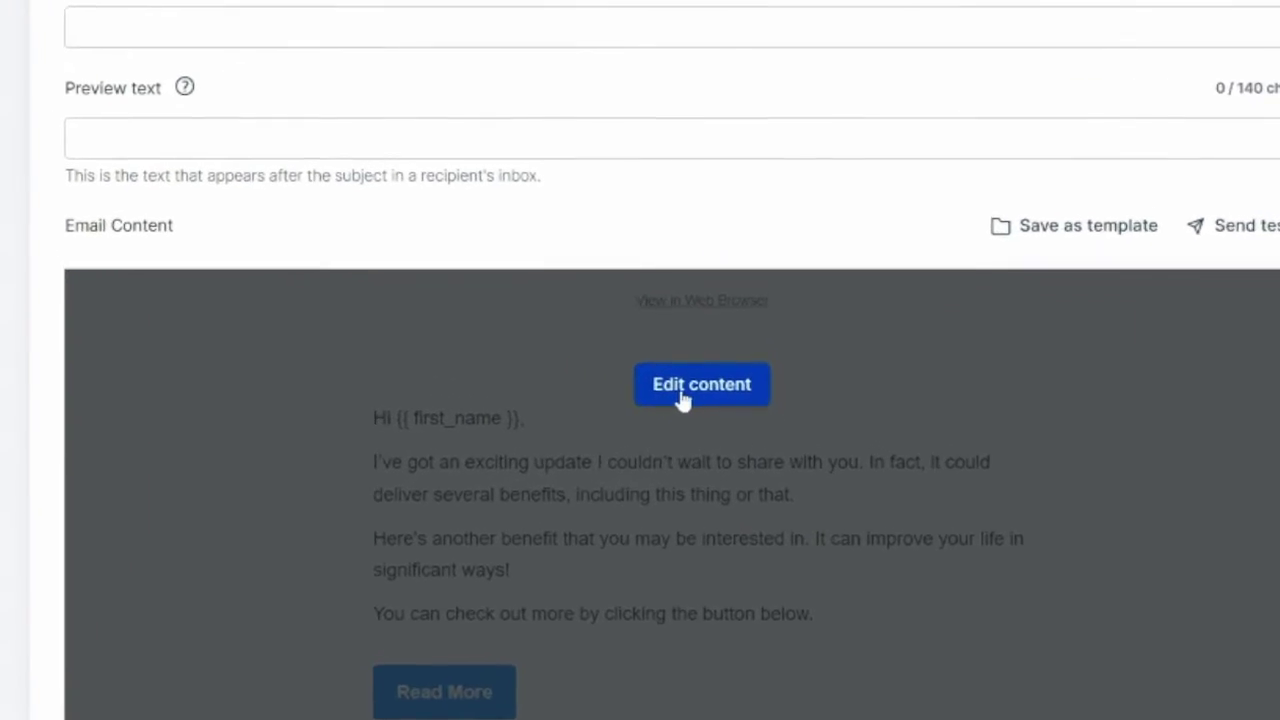
{"action": "left_click", "coordinate": [683, 396]}
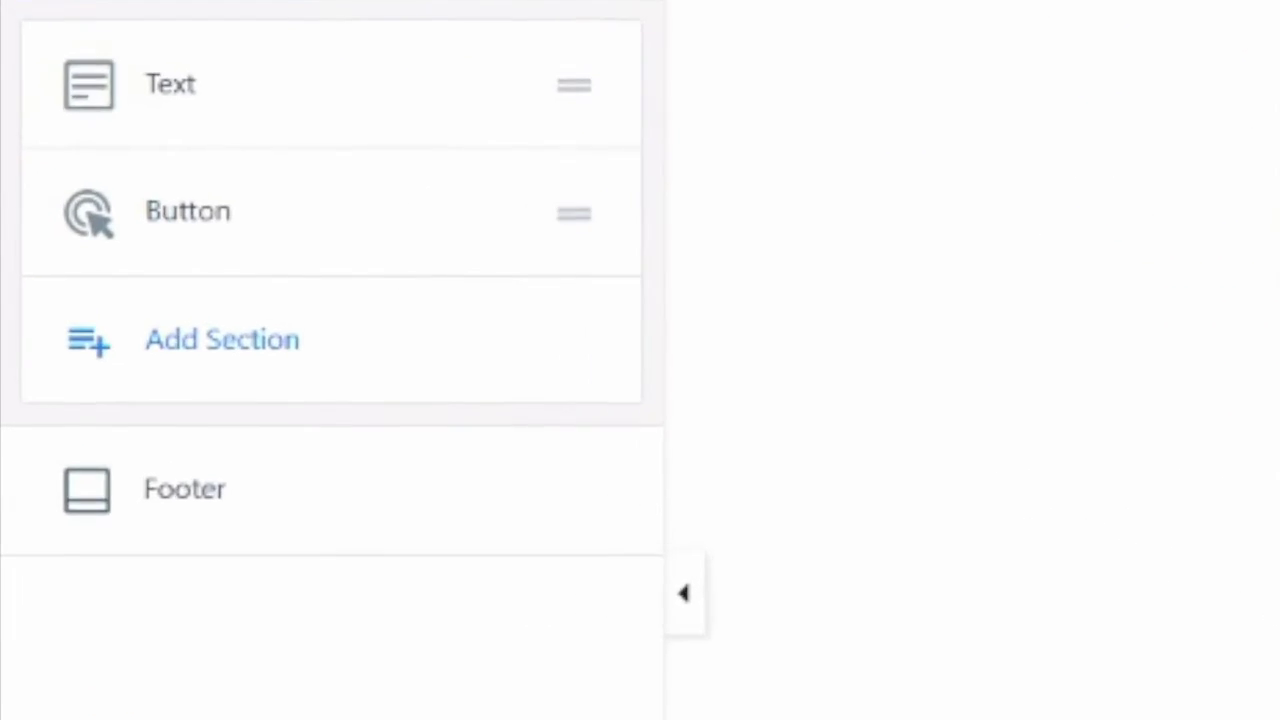
Delete the "Read More" button section from the email
{"action": "left_click", "coordinate": [188, 211]}
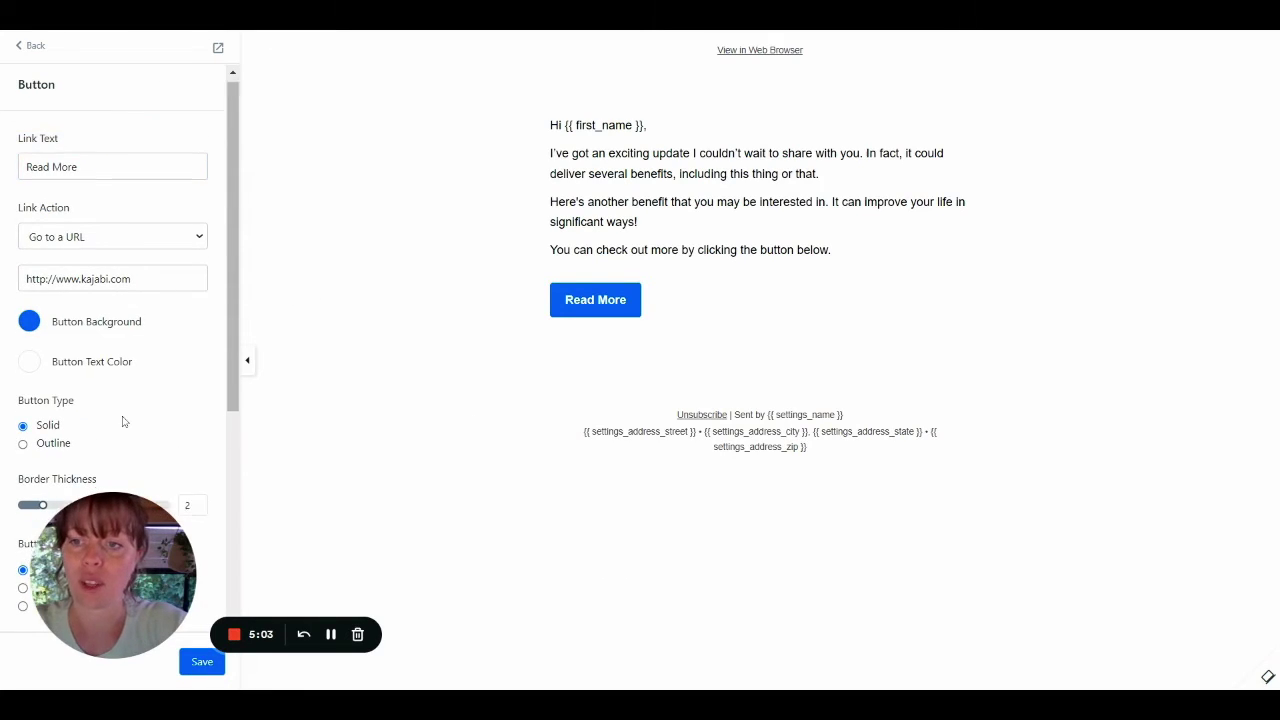
{"action": "scroll", "coordinate": [123, 430], "scroll_direction": "down", "scroll_amount": 4}
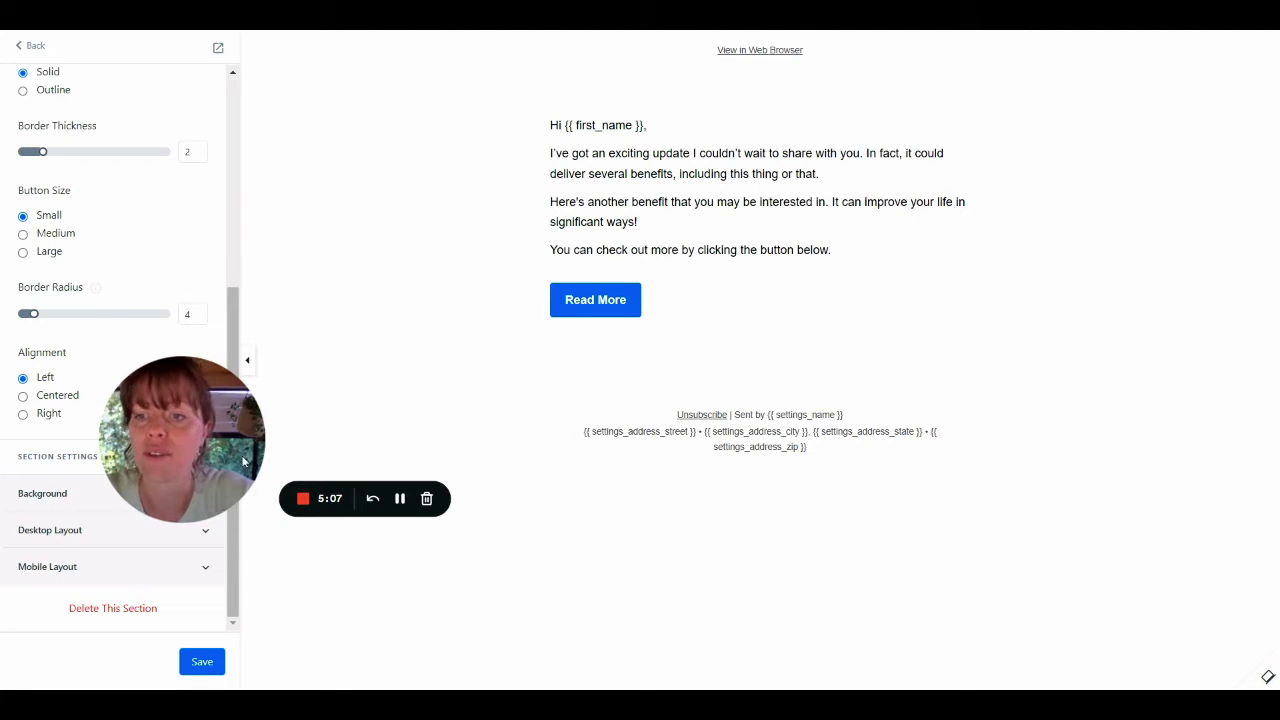
{"action": "left_click_drag", "start_coordinate": [243, 461], "coordinate": [459, 484]}
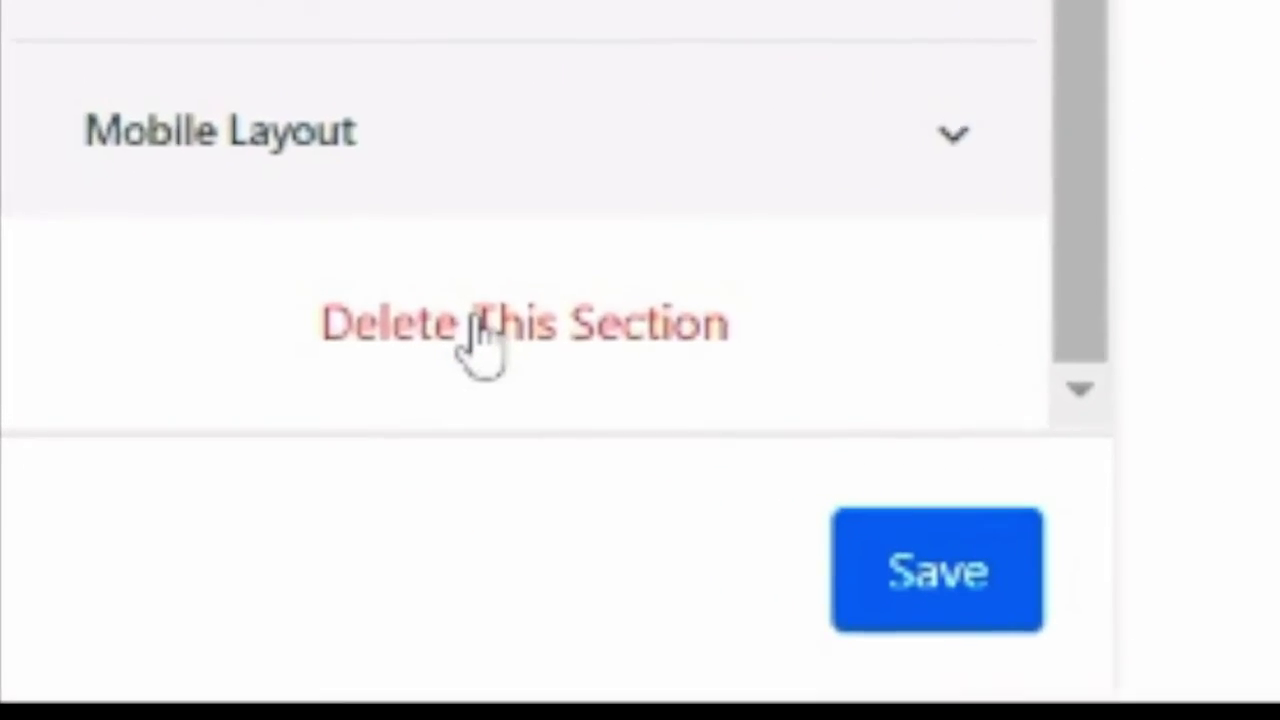
{"action": "left_click", "coordinate": [478, 330]}
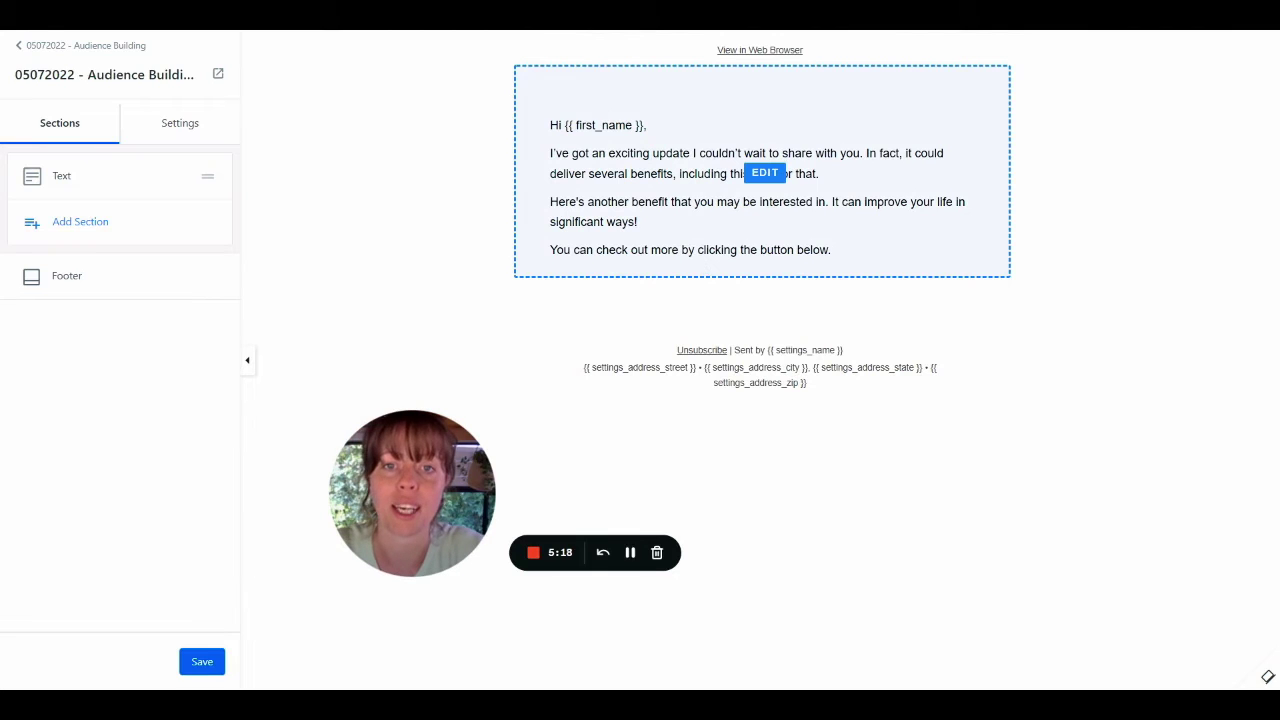
Personalize the text section's greeting with {{first_name}}, add the line "Check this out" above the last sentence, save, and return to the section list
{"action": "left_click", "coordinate": [765, 173]}
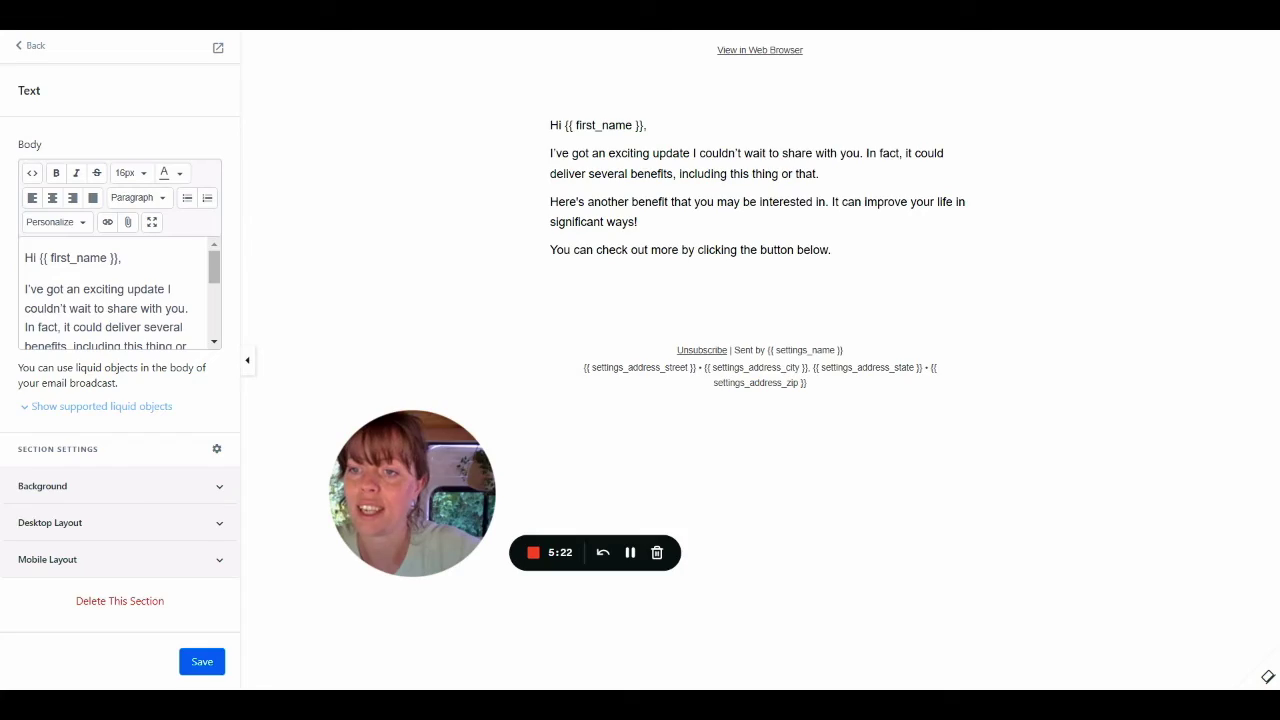
{"action": "left_click_drag", "start_coordinate": [77, 257], "coordinate": [49, 266]}
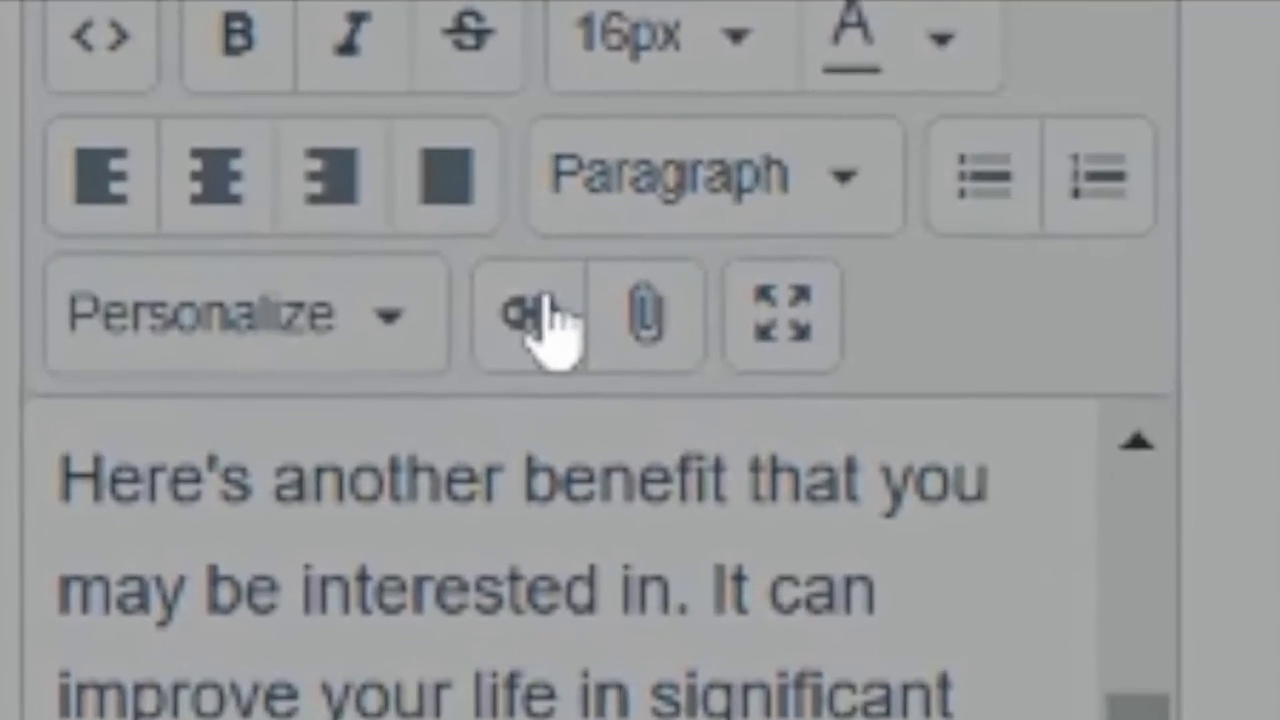
{"action": "left_click", "coordinate": [334, 220]}
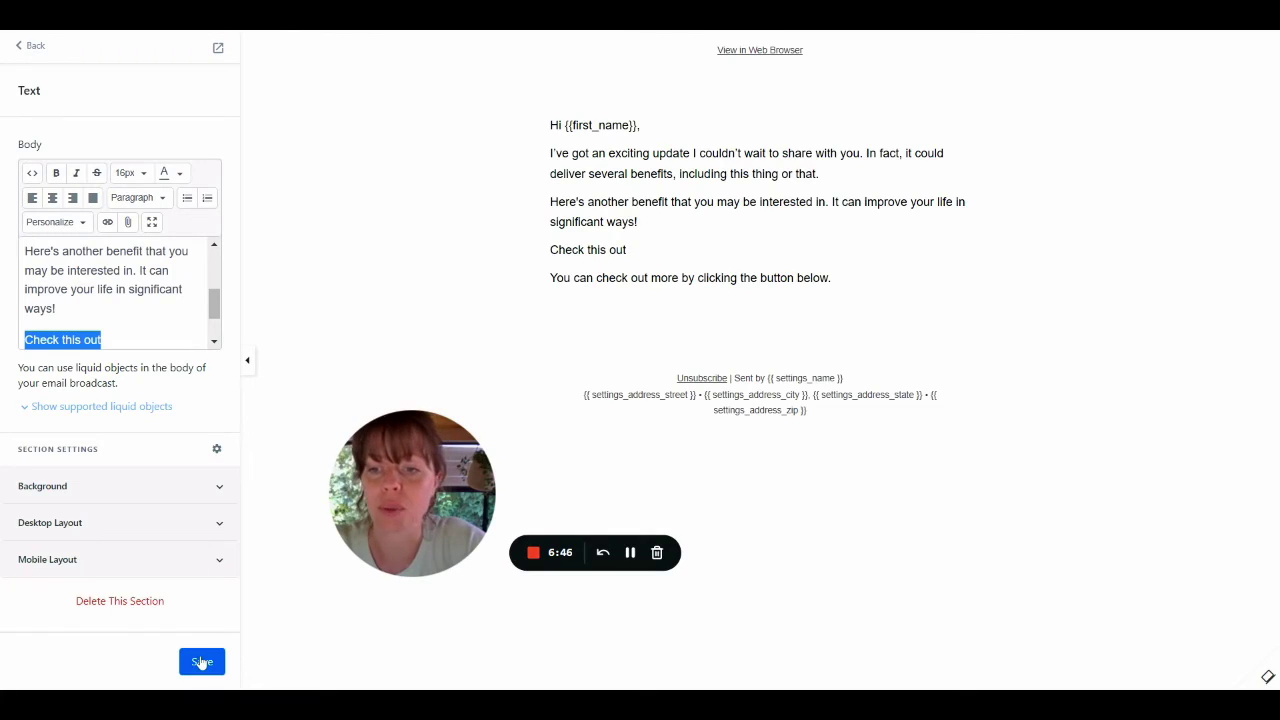
{"action": "left_click", "coordinate": [201, 662]}
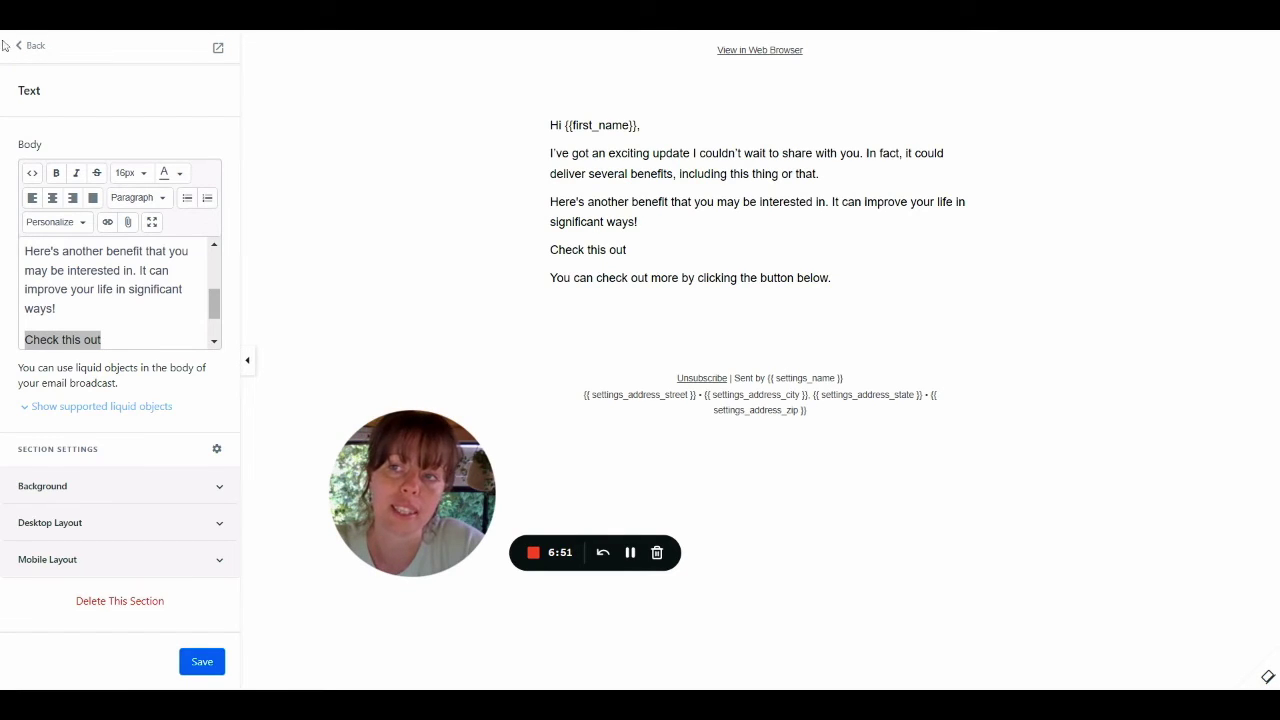
{"action": "left_click", "coordinate": [36, 50]}
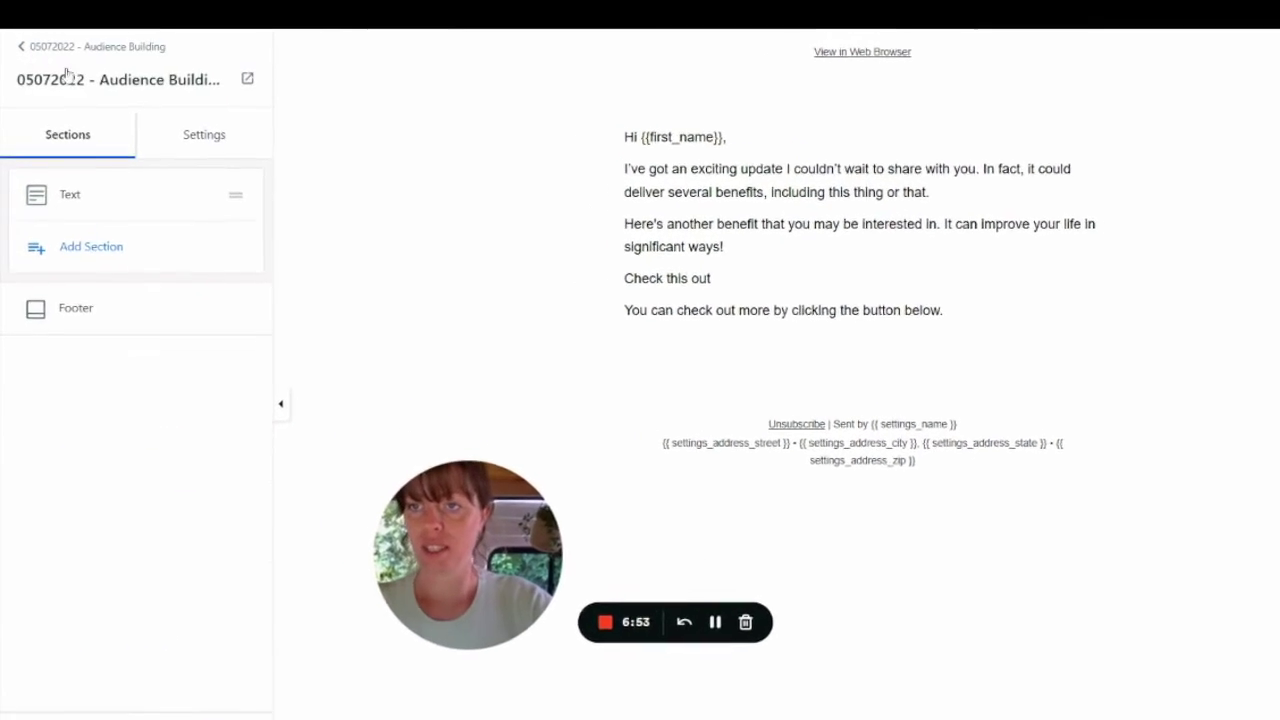